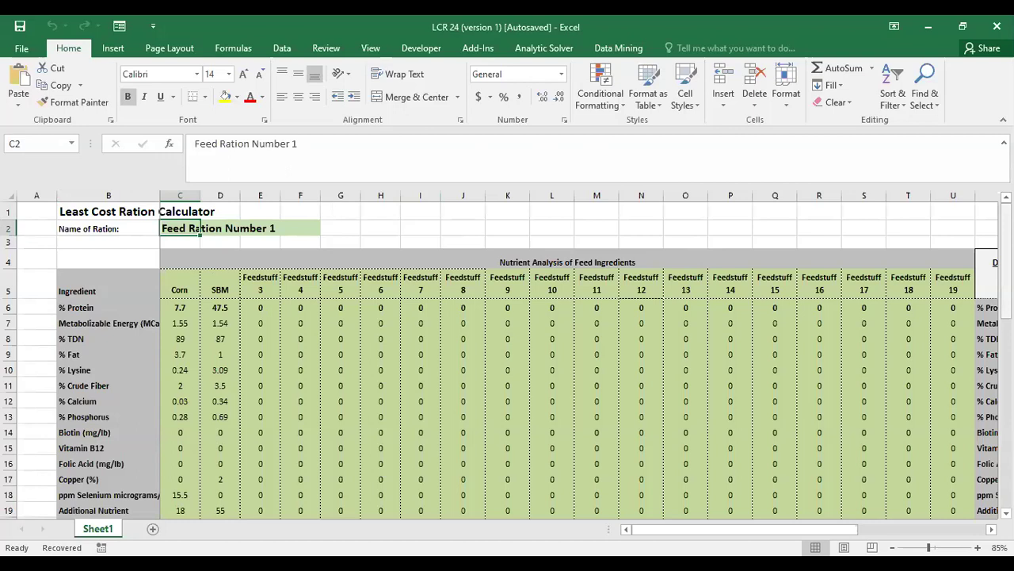
# Step: Review the calculator's ingredient, cost and ration nutrition sections, and inspect the formula for % Fat under Our Ration Nutrition
pyautogui.moveTo(1006, 254); pyautogui.dragTo(1006, 370)
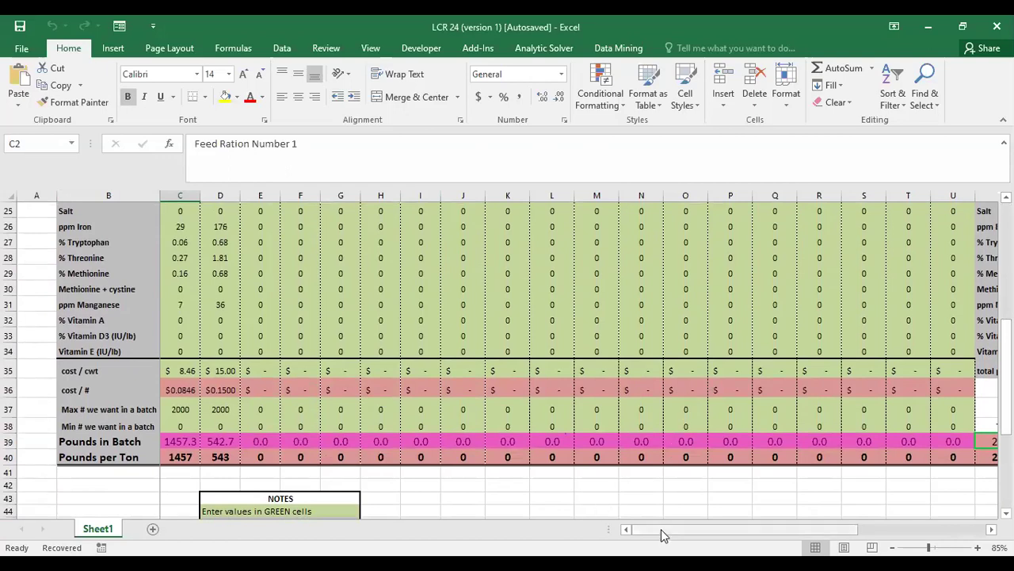
pyautogui.moveTo(662, 535); pyautogui.dragTo(791, 533)
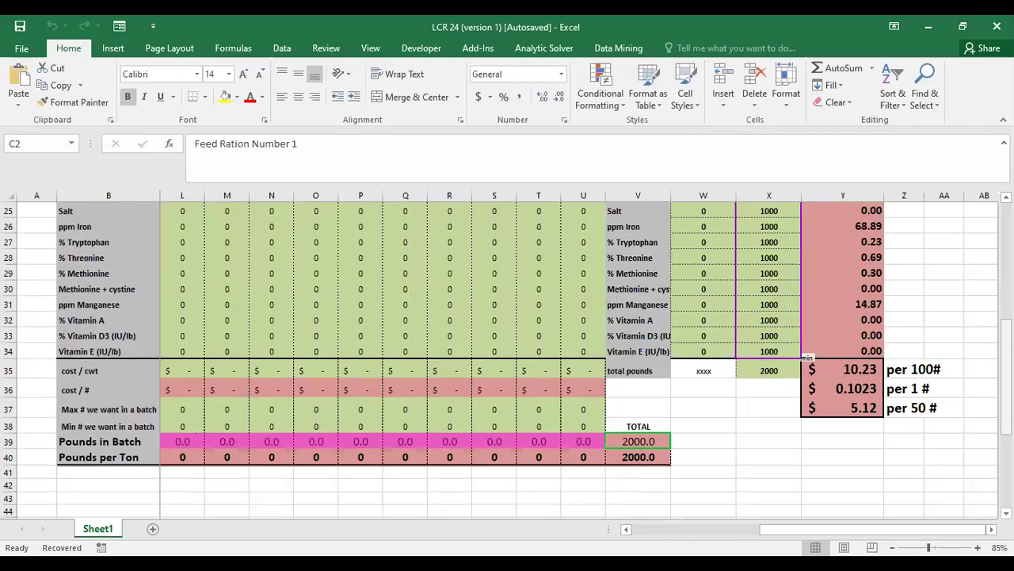
pyautogui.scroll(8, 983, 269)
pyautogui.click(870, 334)
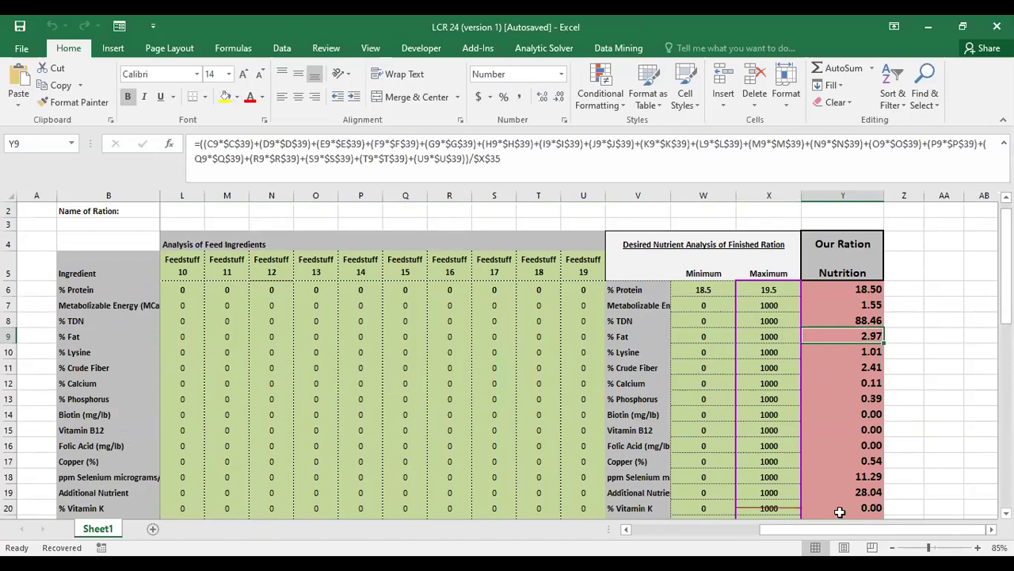
# Step: Replace the name of the ration in C2 with Sow Gestation Ration
pyautogui.moveTo(845, 533); pyautogui.dragTo(565, 511)
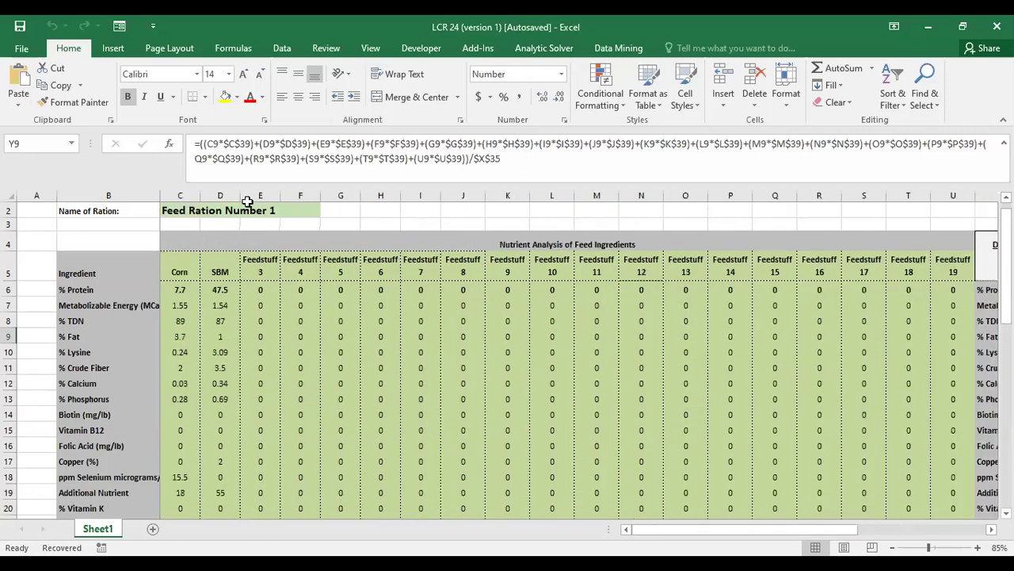
pyautogui.click(181, 210)
pyautogui.press('BackSpace')
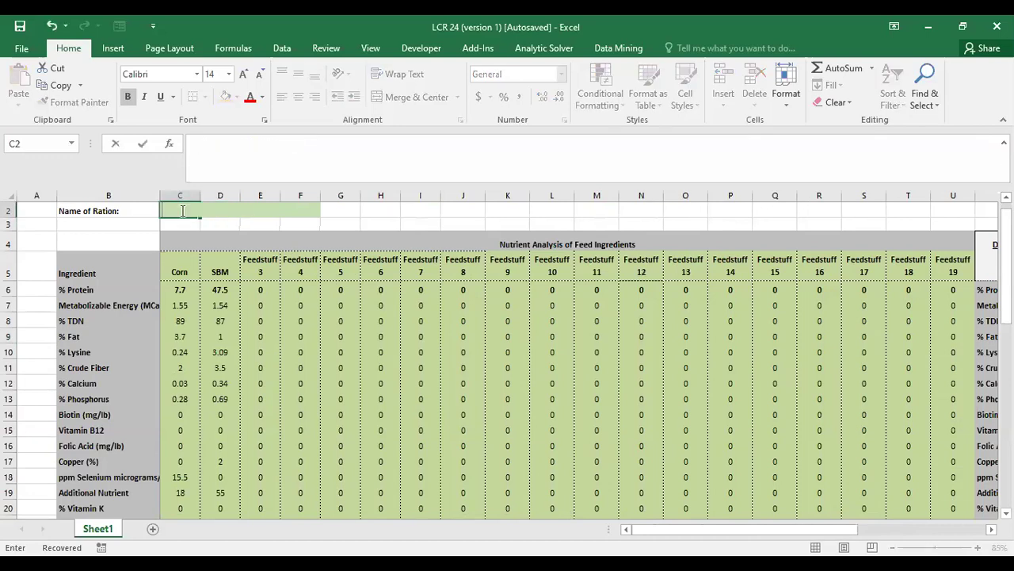
pyautogui.write('Sow Gester')
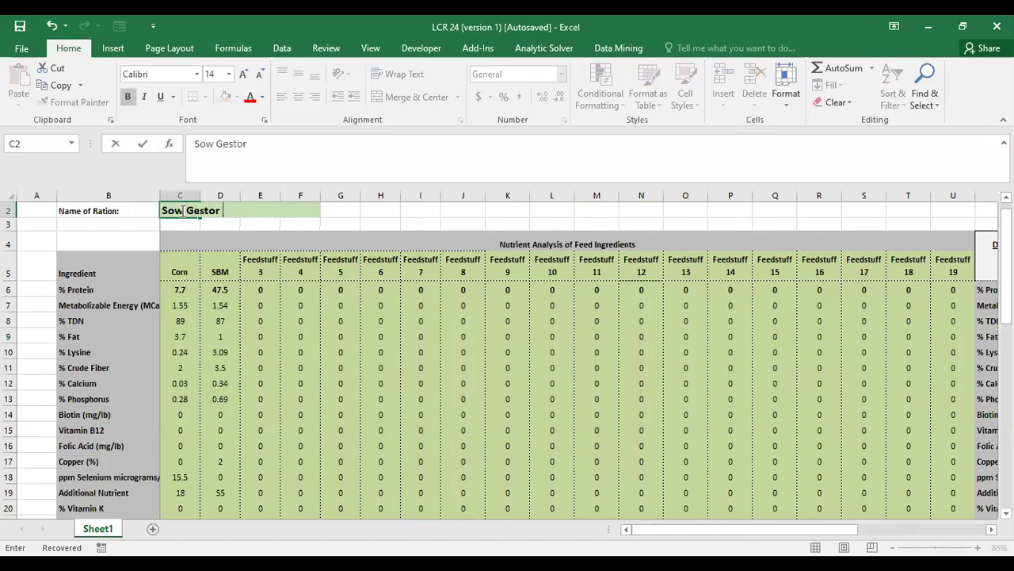
pyautogui.press('BackSpace')
pyautogui.press('BackSpace')
pyautogui.write('ation Ration')
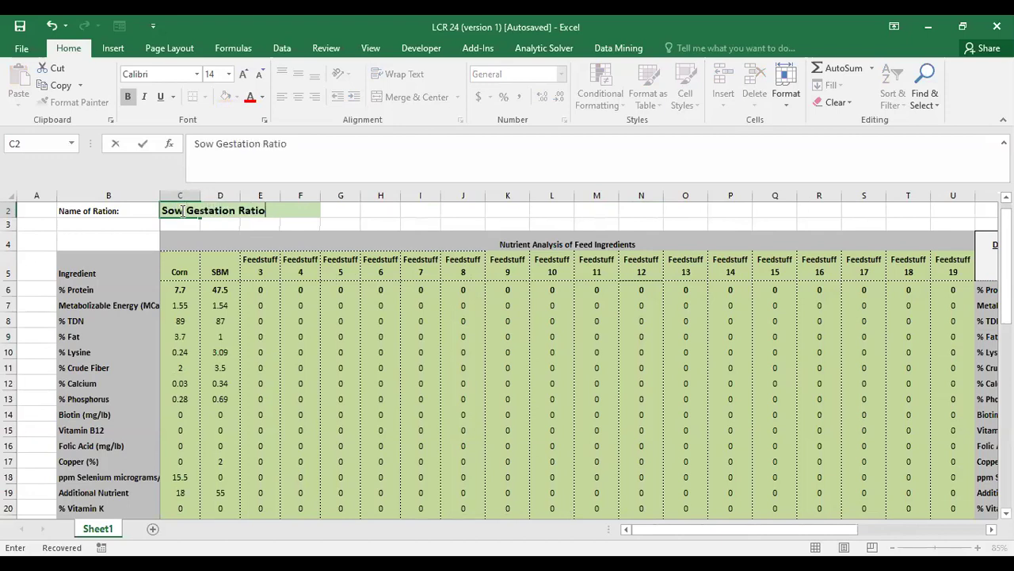
pyautogui.click(226, 306)
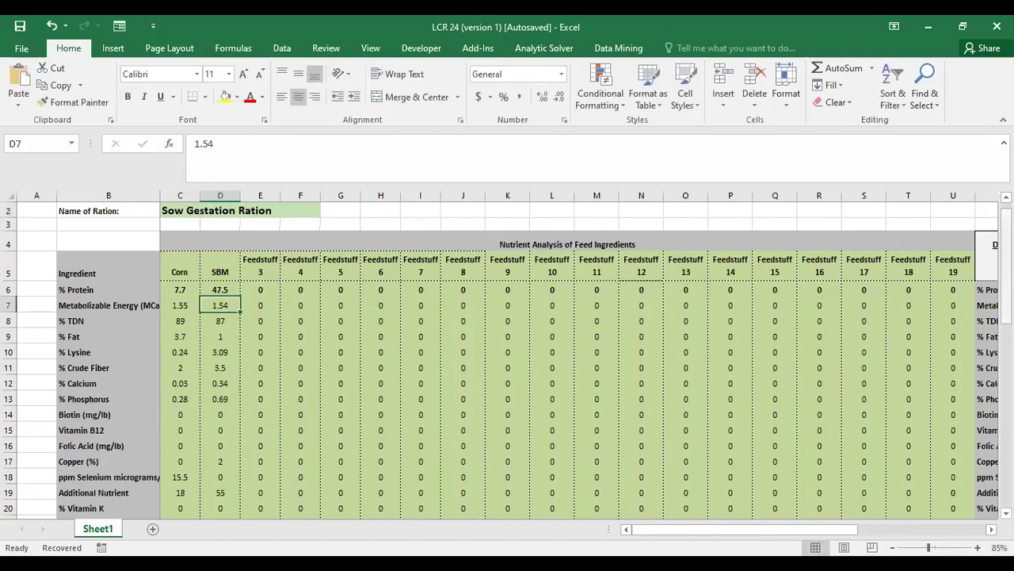
# Step: Rename the Feedstuff 3 column heading in E5 as DDG
pyautogui.moveTo(1006, 261)
pyautogui.mouseDown()
pyautogui.moveTo(1005, 356)
pyautogui.moveTo(1006, 253)
pyautogui.mouseUp()
pyautogui.click(191, 319)
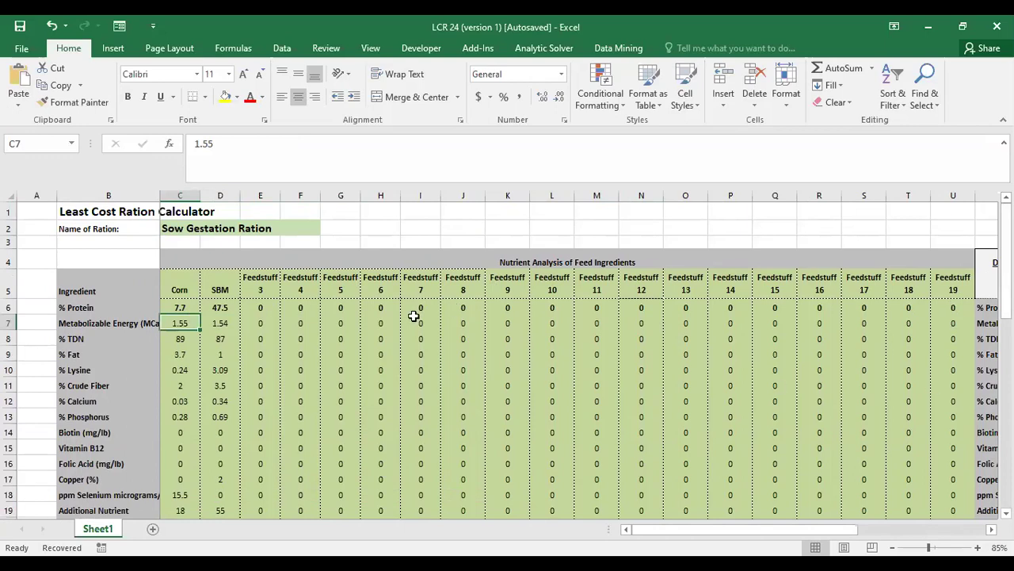
pyautogui.click(259, 283)
pyautogui.press('BackSpace')
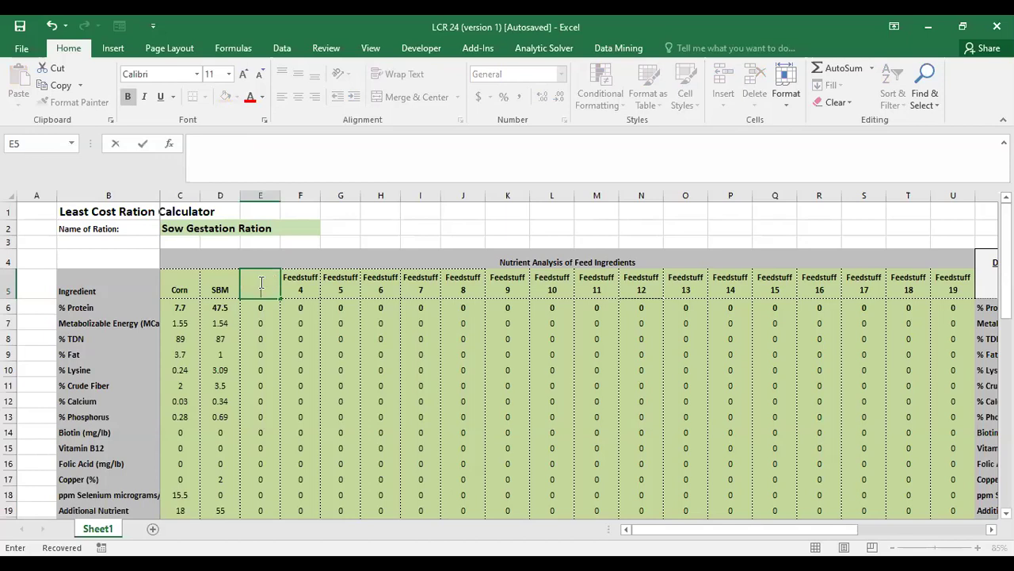
pyautogui.write('DDG')
pyautogui.moveTo(1006, 221); pyautogui.dragTo(1005, 314)
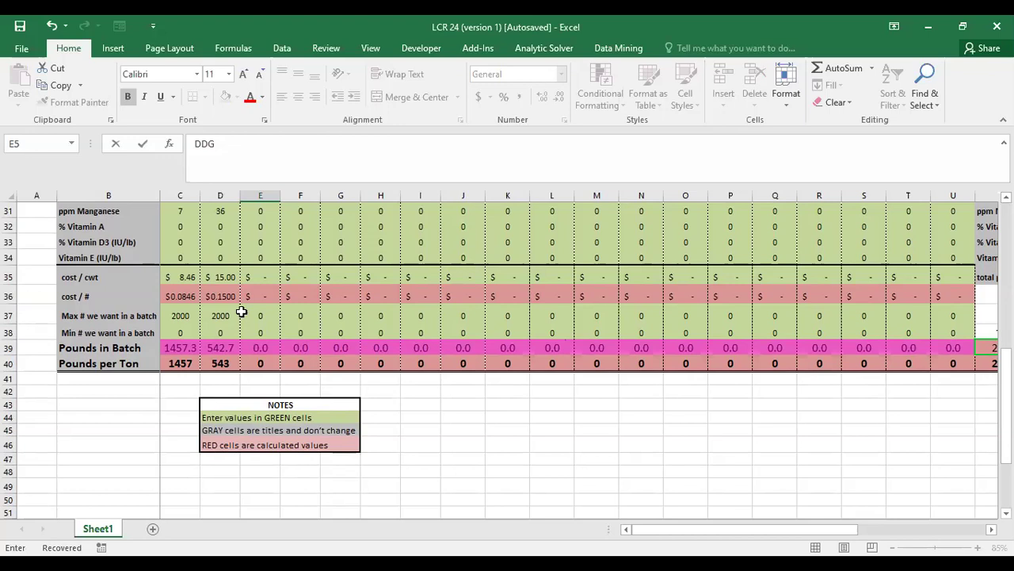
pyautogui.click(235, 313)
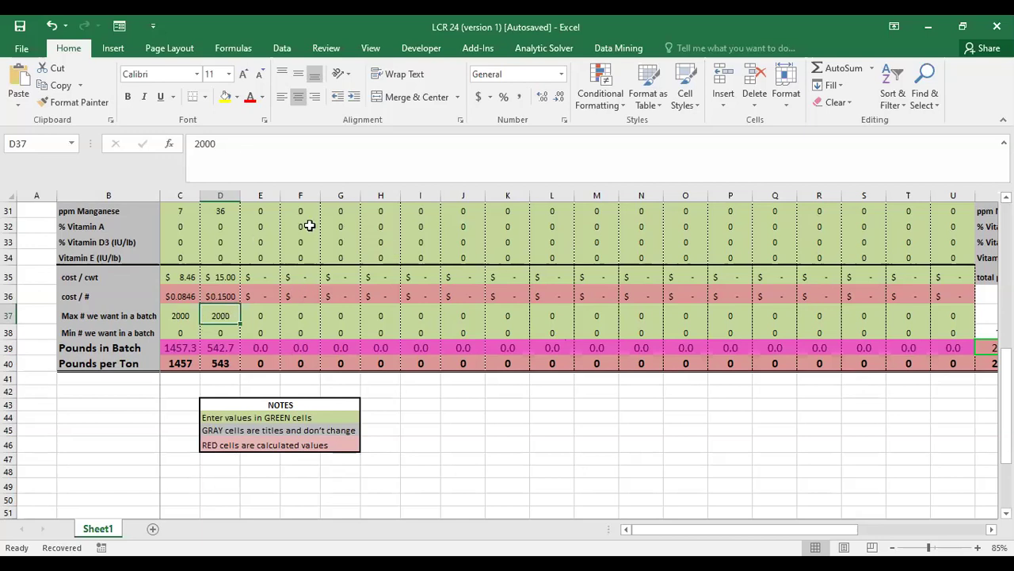
# Step: Check the cost rows and the desired nutrient limits, and solve the ration model with OpenSolver
pyautogui.click(266, 277)
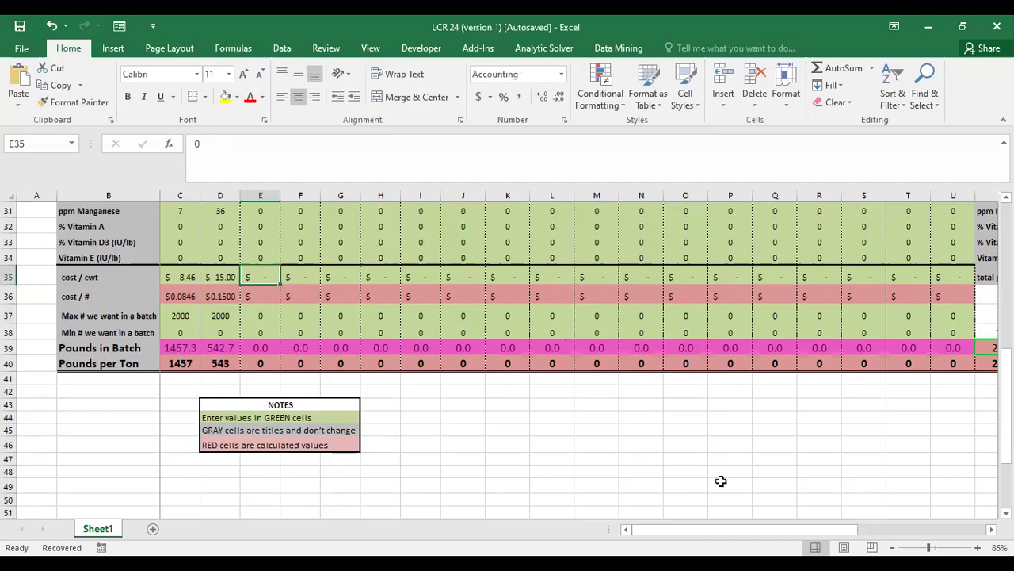
pyautogui.moveTo(730, 537); pyautogui.dragTo(856, 536)
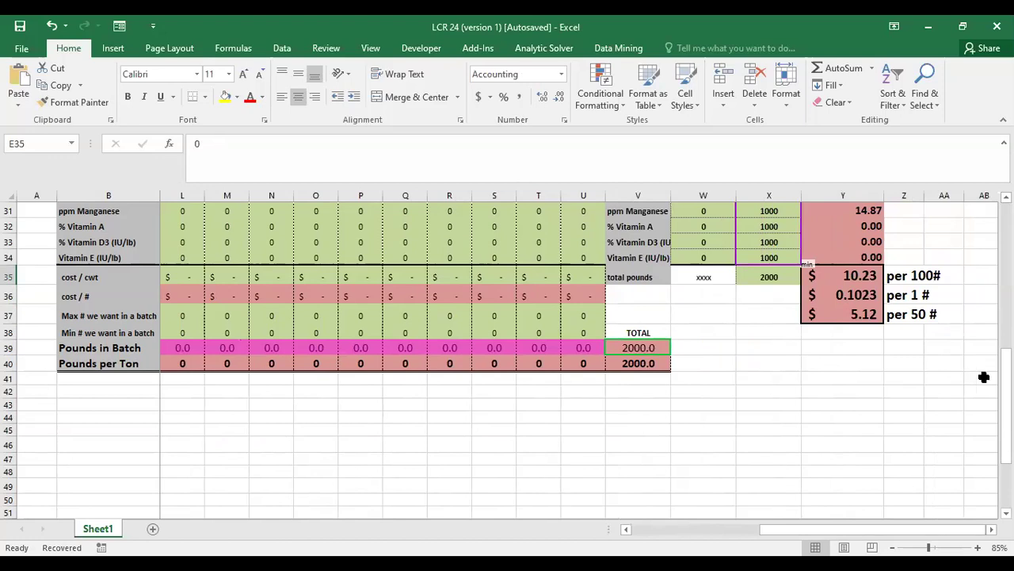
pyautogui.moveTo(1005, 404); pyautogui.dragTo(1005, 261)
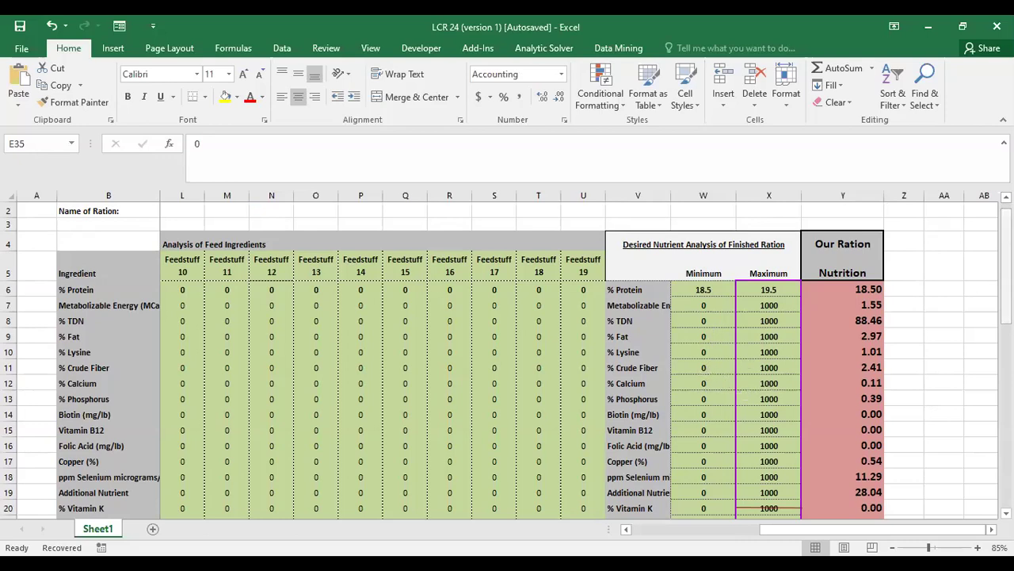
pyautogui.moveTo(1004, 262); pyautogui.dragTo(1005, 308)
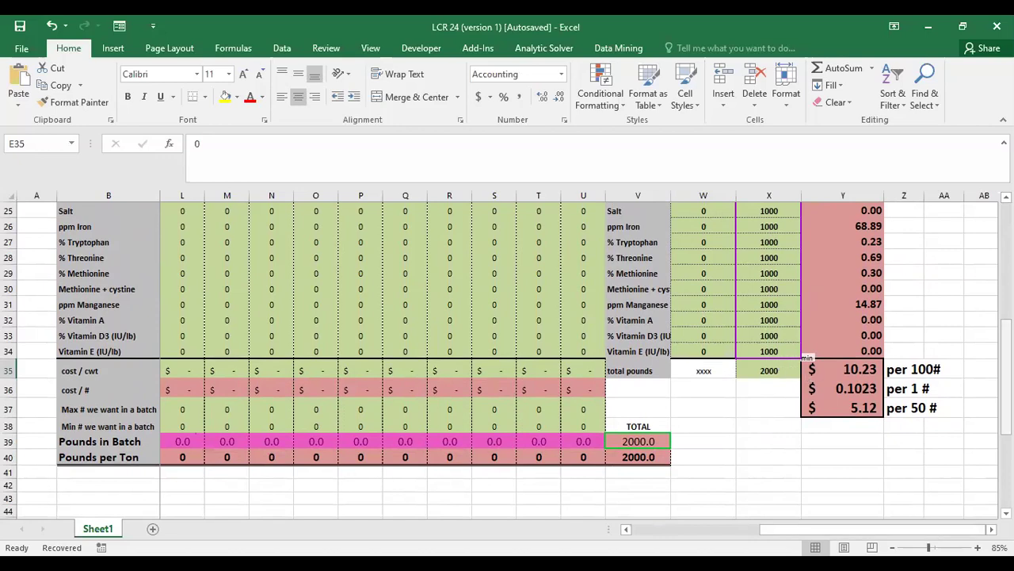
pyautogui.scroll(8, 545, 313)
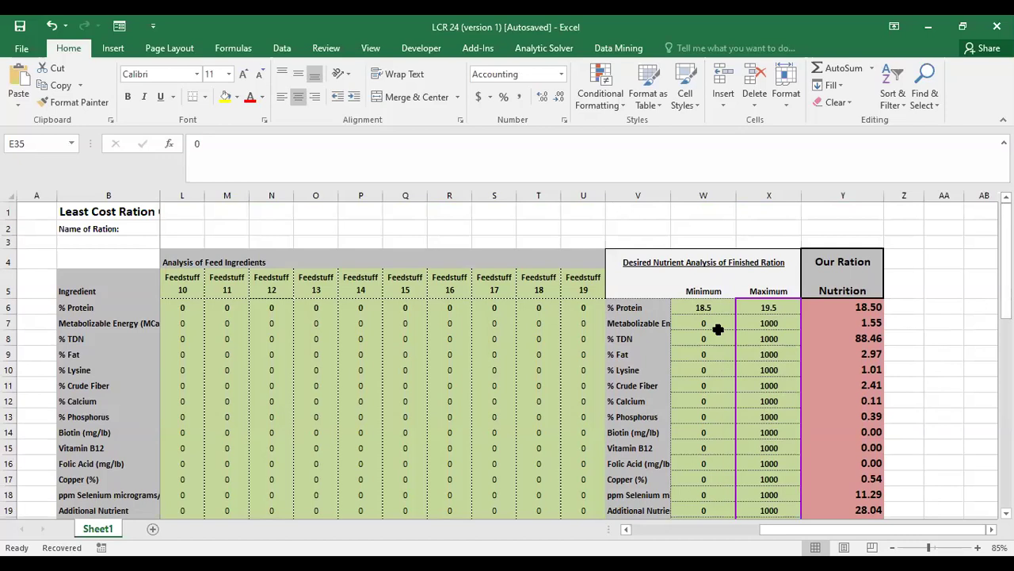
pyautogui.click(275, 49)
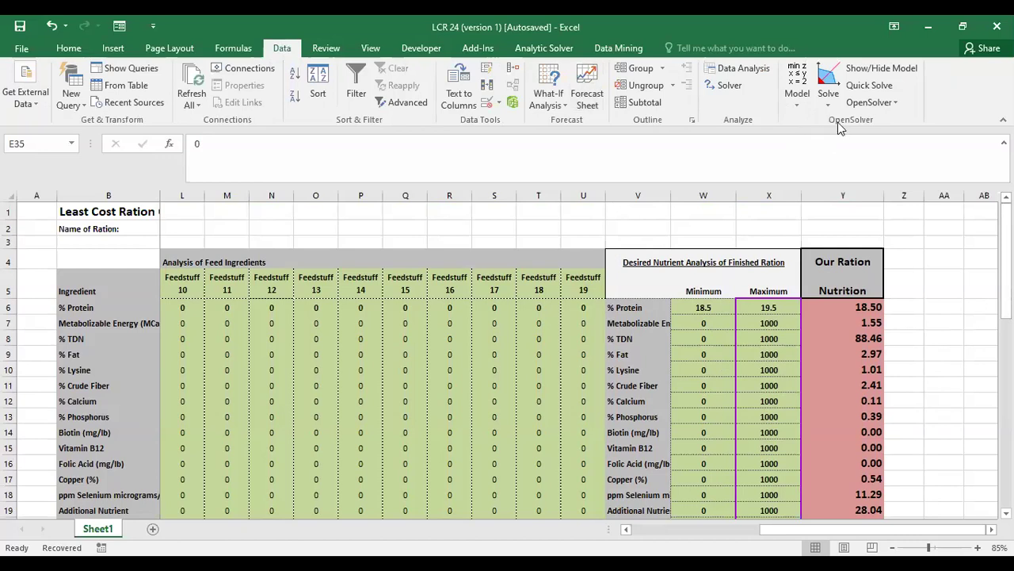
pyautogui.click(828, 77)
# Step: Set the minimum % Protein of the finished ration to 17.5 and solve the model again with OpenSolver
pyautogui.click(713, 307)
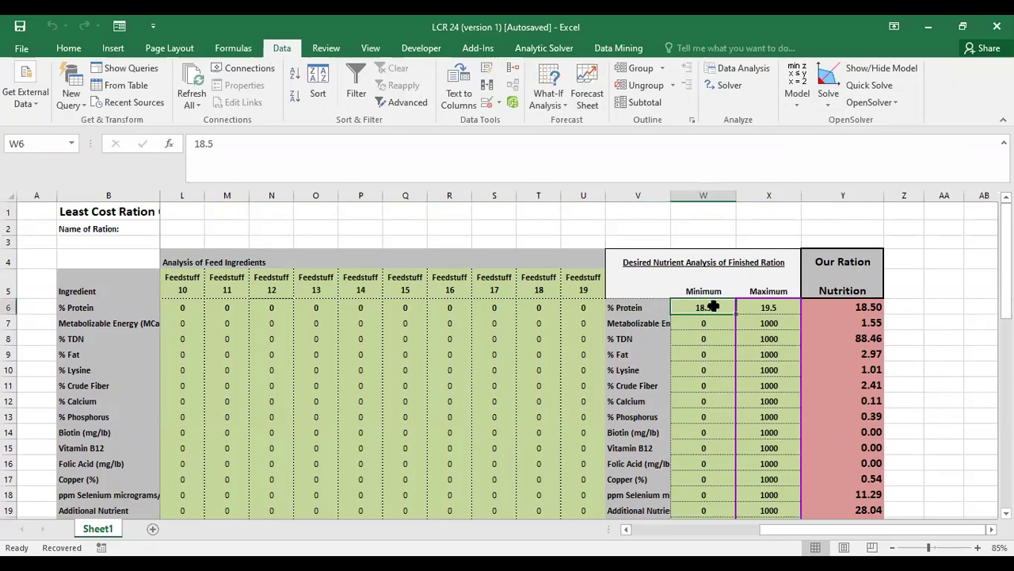
pyautogui.write('17.5')
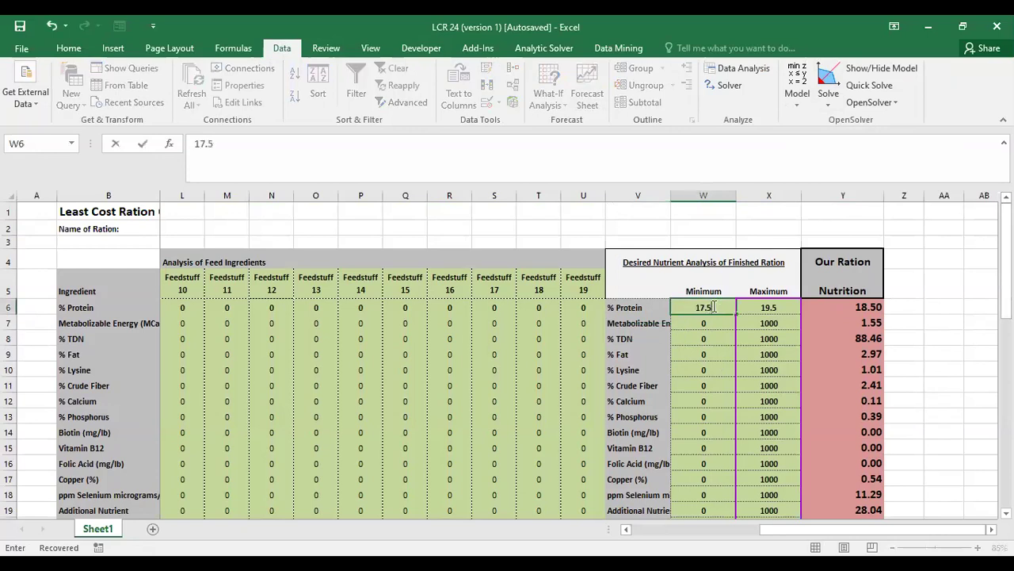
pyautogui.click(723, 307)
pyautogui.click(925, 236)
pyautogui.click(828, 80)
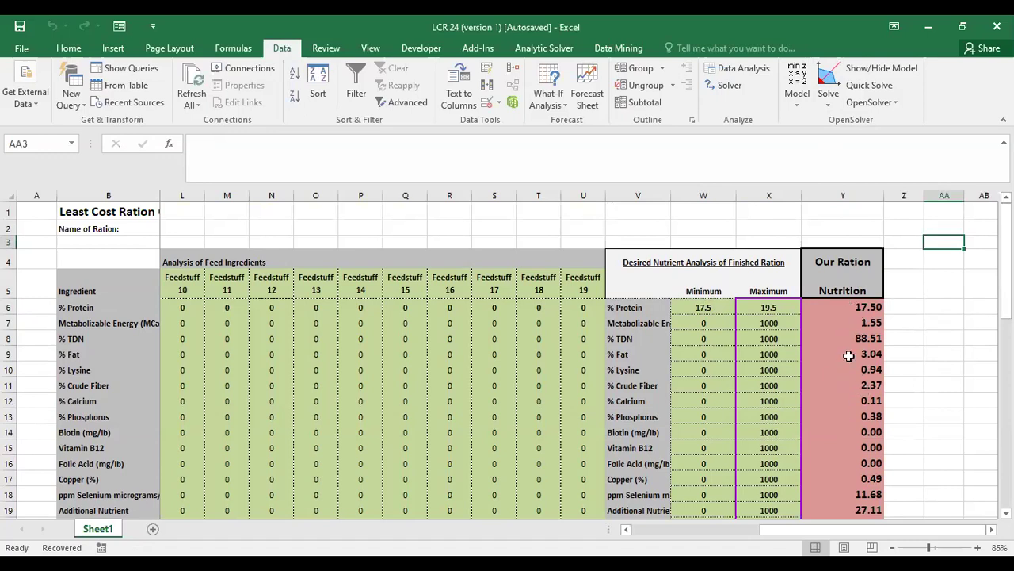
# Step: Examine the solved ration's nutrition values, its costs per 100, 1 and 50 pounds, and the pounds of each ingredient in the batch
pyautogui.moveTo(1006, 238); pyautogui.dragTo(1005, 246)
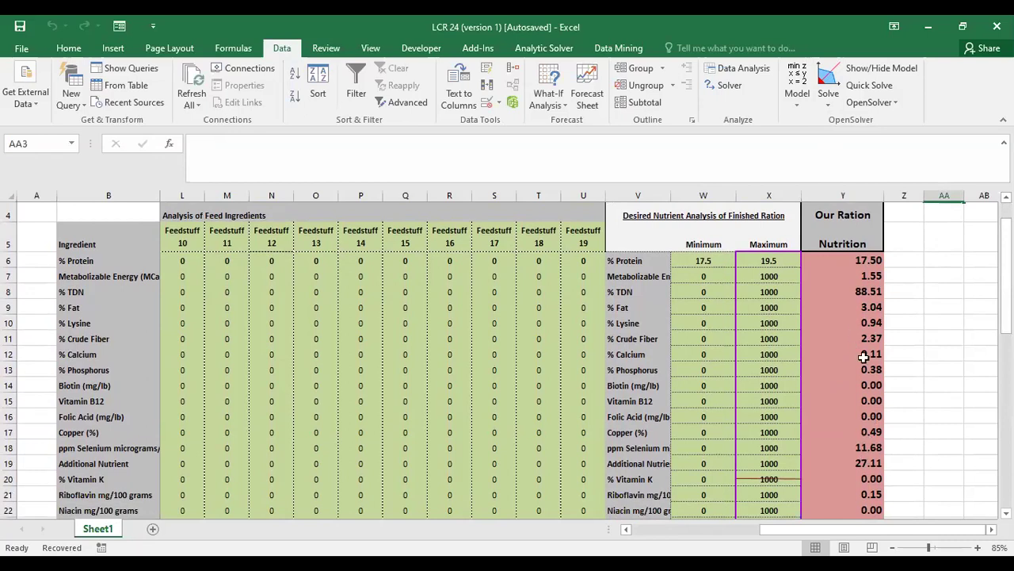
pyautogui.moveTo(1005, 261); pyautogui.dragTo(1005, 347)
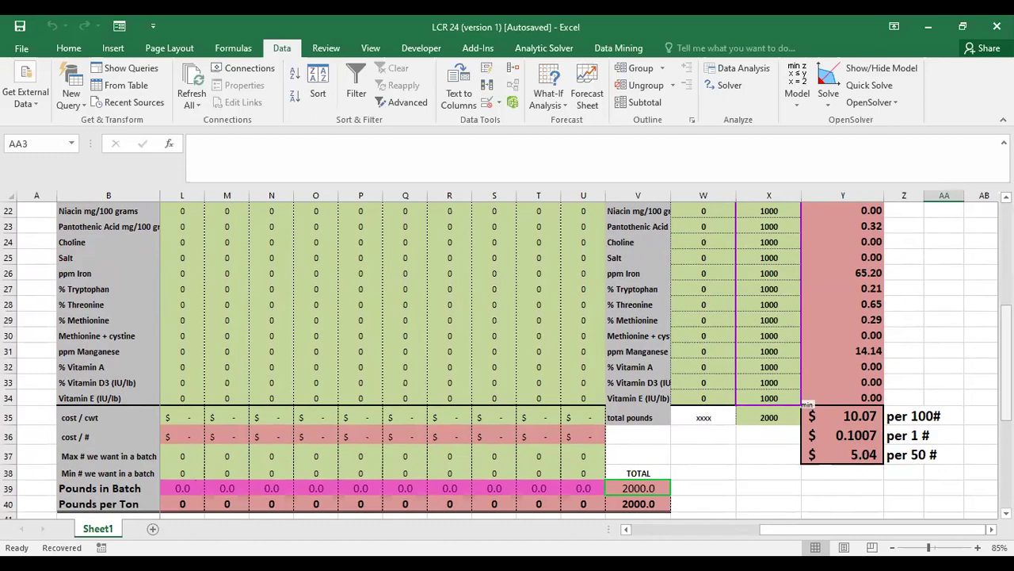
pyautogui.moveTo(1006, 333); pyautogui.dragTo(1005, 351)
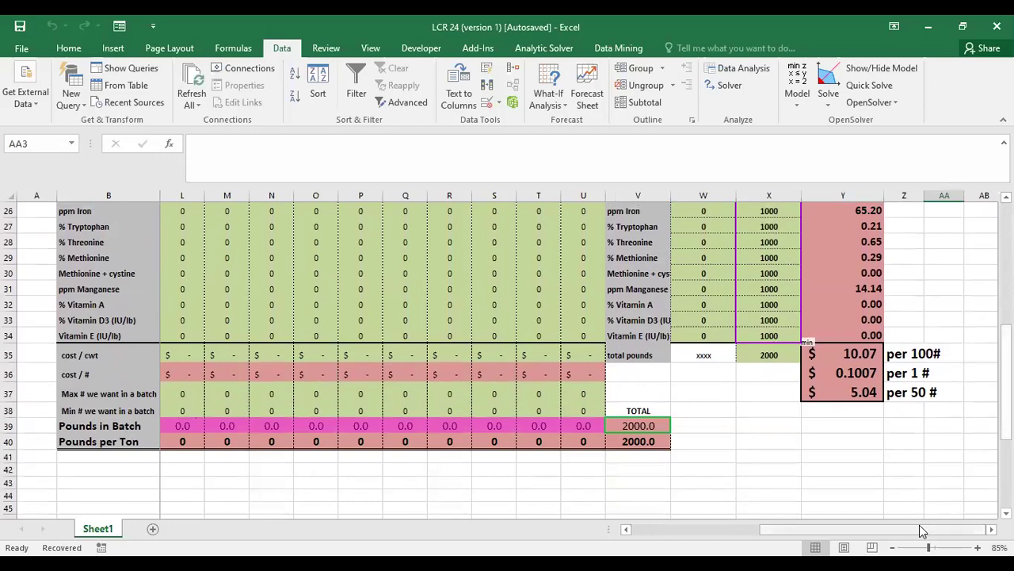
pyautogui.moveTo(921, 530); pyautogui.dragTo(675, 534)
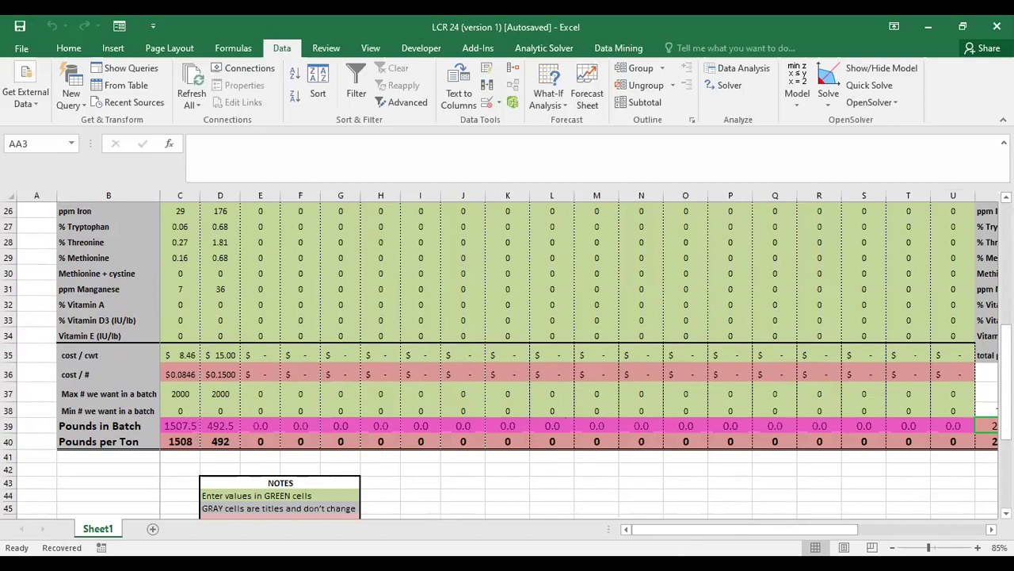
pyautogui.moveTo(651, 531); pyautogui.dragTo(762, 530)
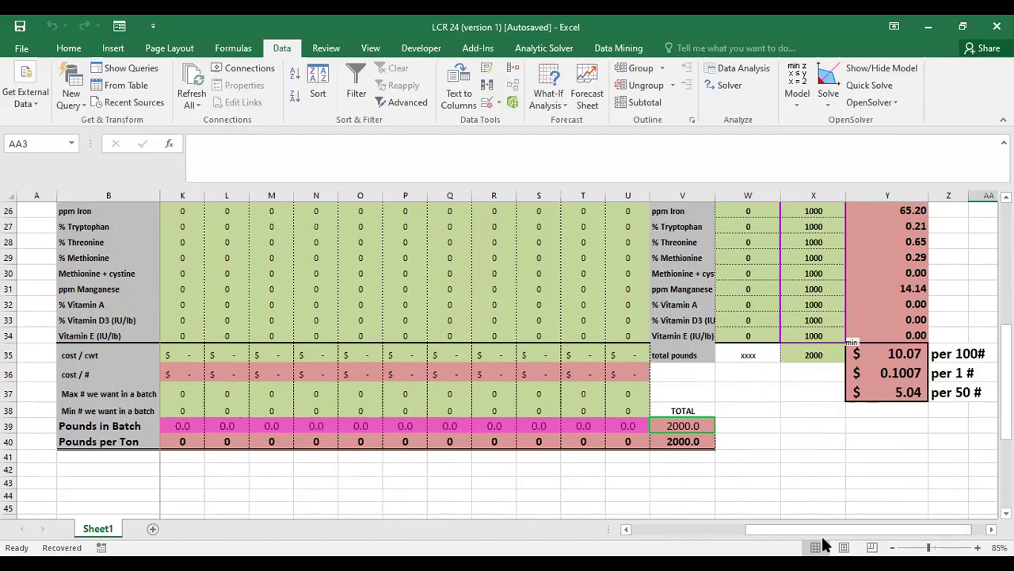
pyautogui.moveTo(829, 528); pyautogui.dragTo(638, 526)
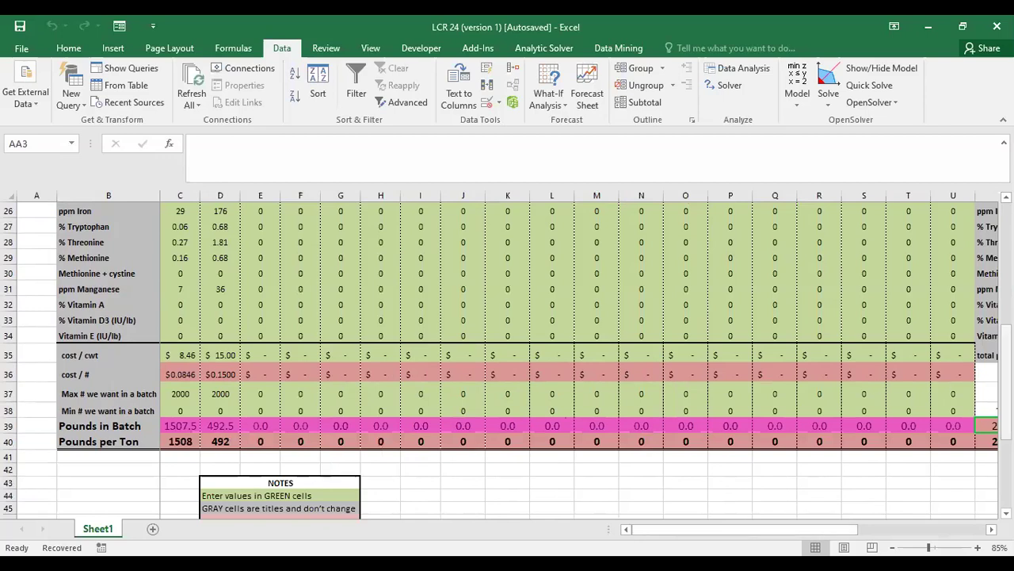
pyautogui.moveTo(1005, 353); pyautogui.dragTo(1005, 357)
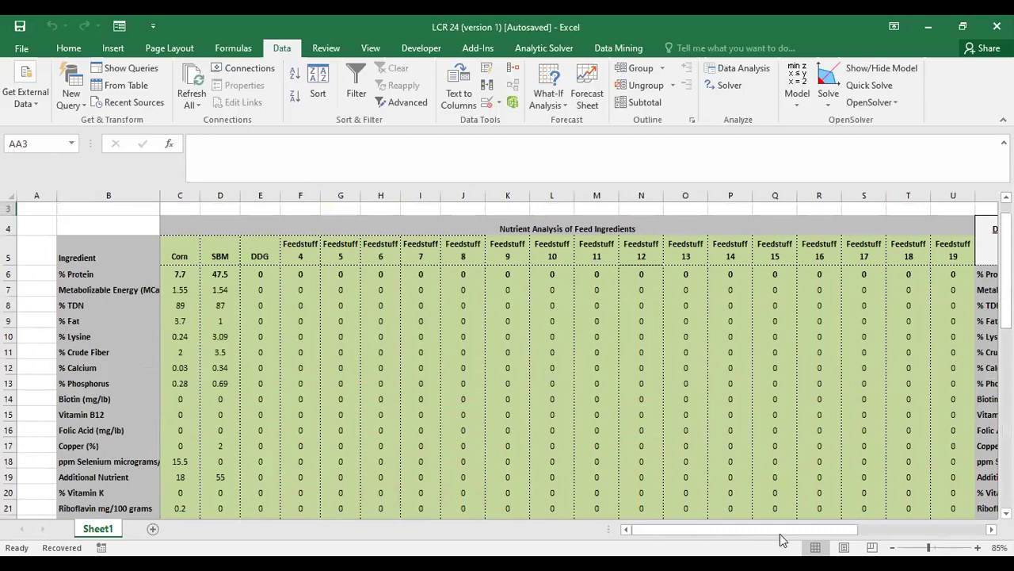
pyautogui.moveTo(782, 532); pyautogui.dragTo(912, 532)
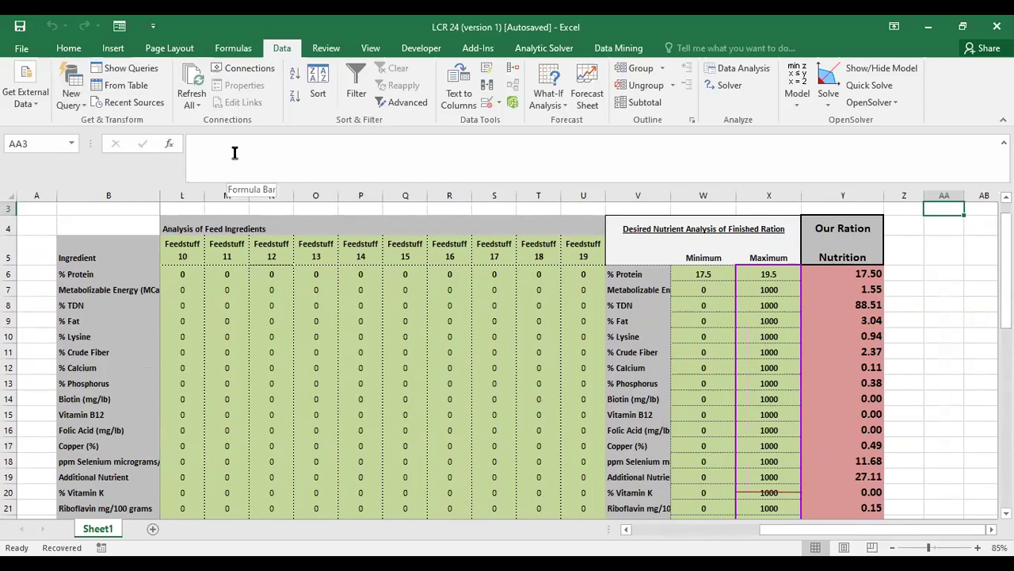
# Step: Check the print preview of the active sheet and return to the start of the worksheet
pyautogui.click(34, 48)
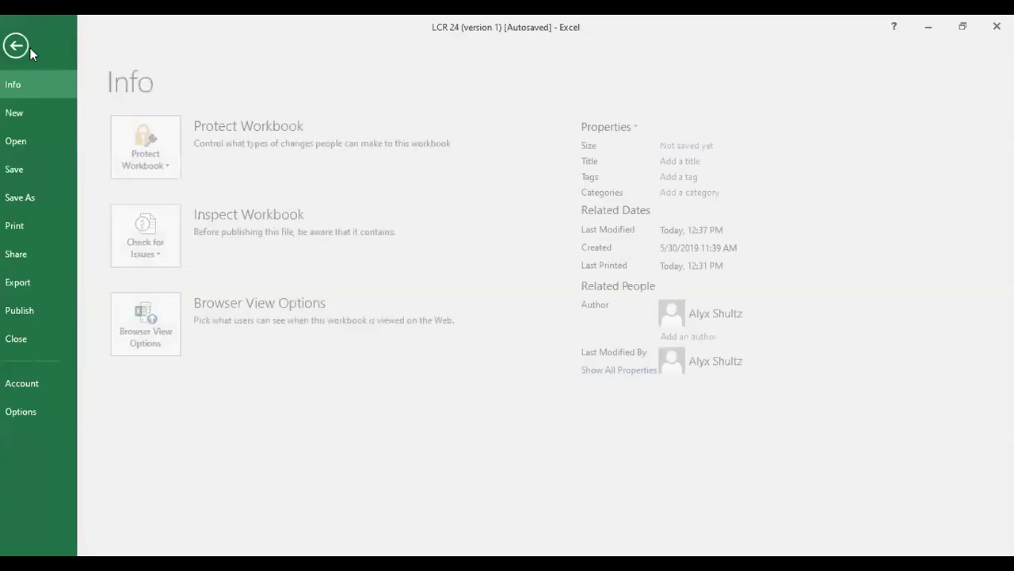
pyautogui.click(37, 221)
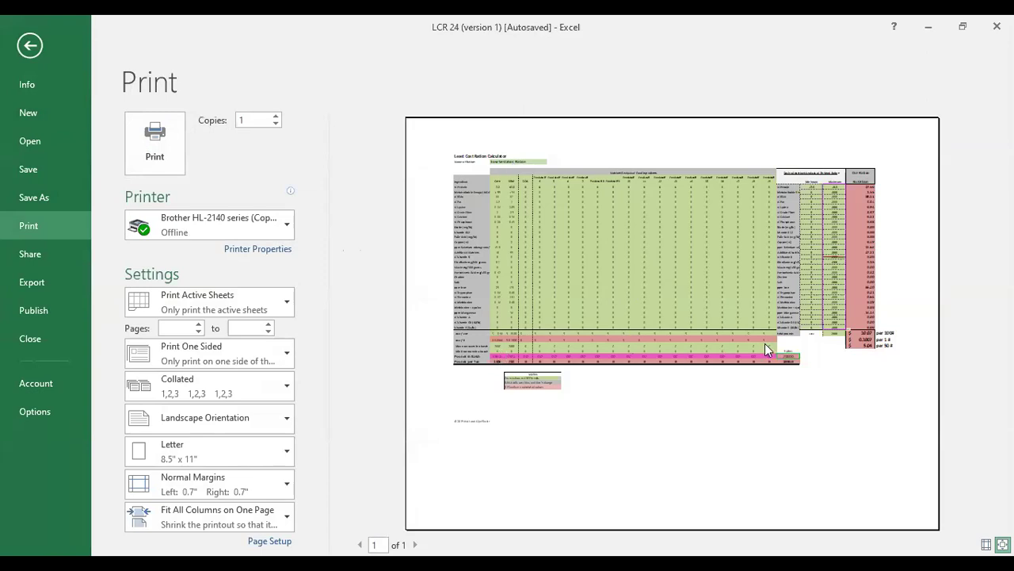
pyautogui.click(28, 42)
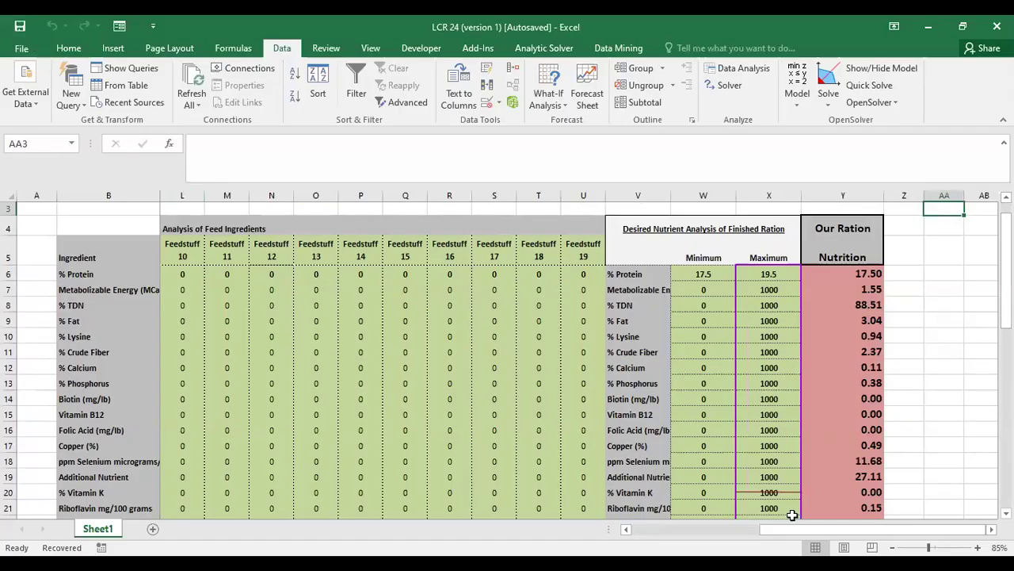
pyautogui.moveTo(803, 532); pyautogui.dragTo(664, 536)
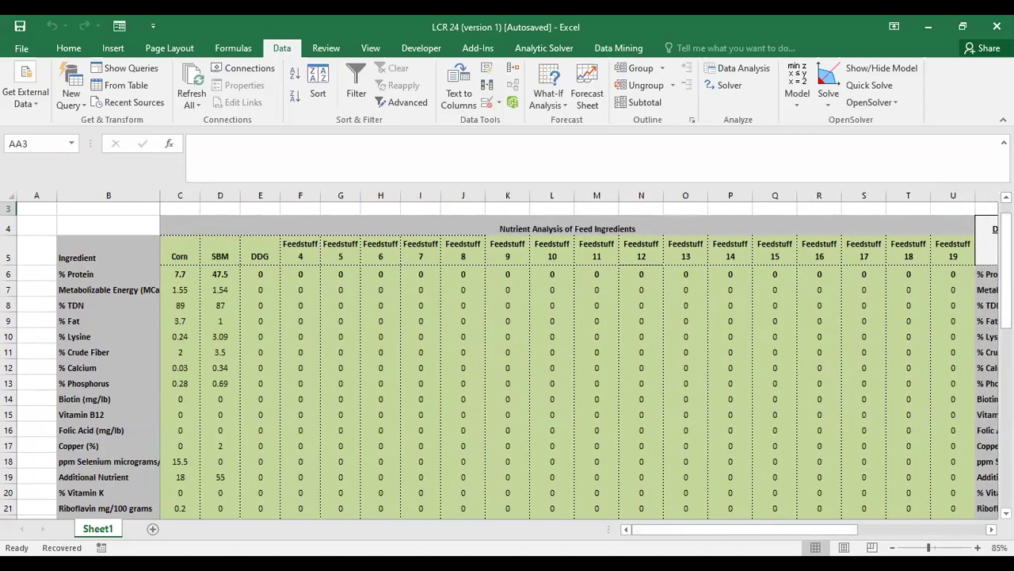
pyautogui.moveTo(1005, 254)
pyautogui.mouseDown()
pyautogui.moveTo(1005, 266)
pyautogui.moveTo(1005, 252)
pyautogui.mouseUp()
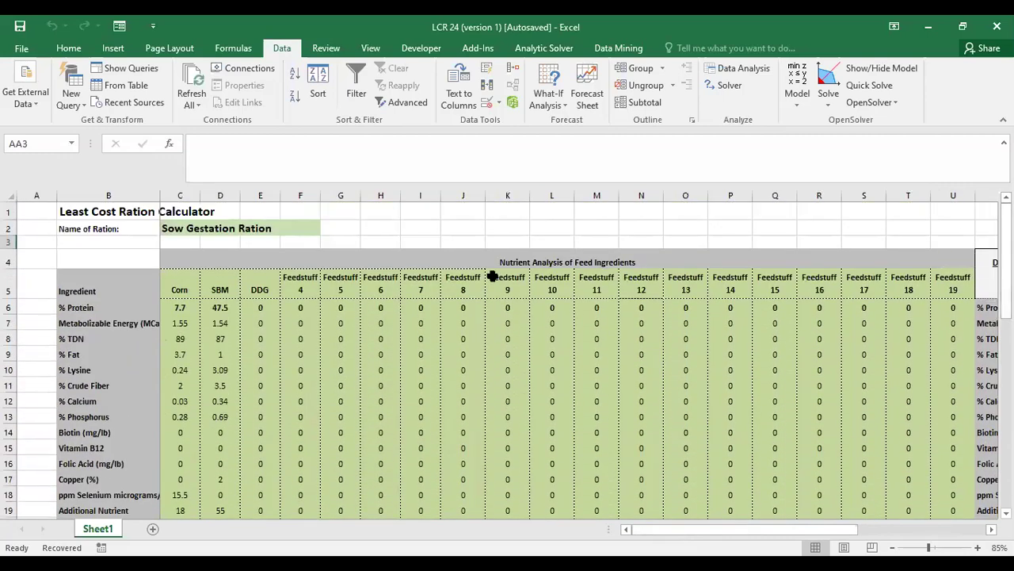